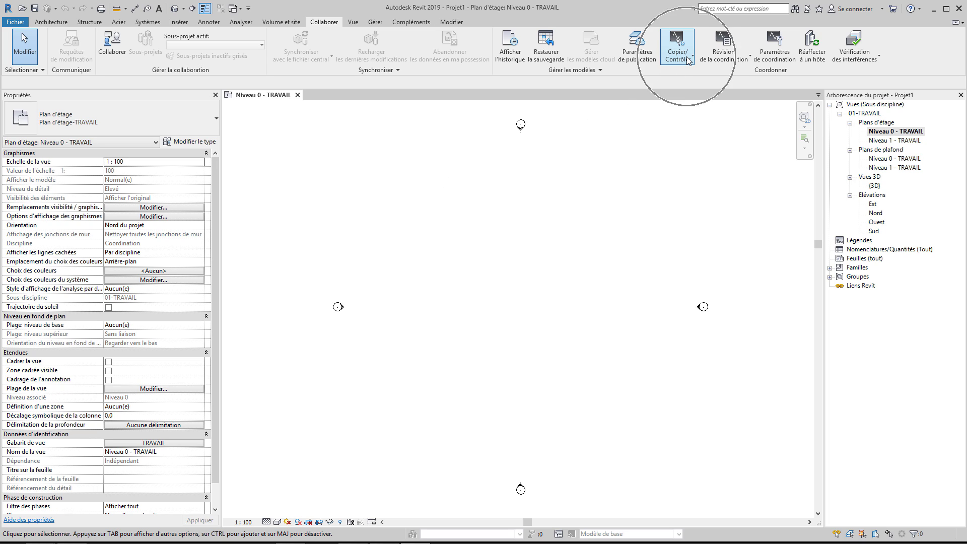
# Open the Est elevation view
pyautogui.click(321, 23)
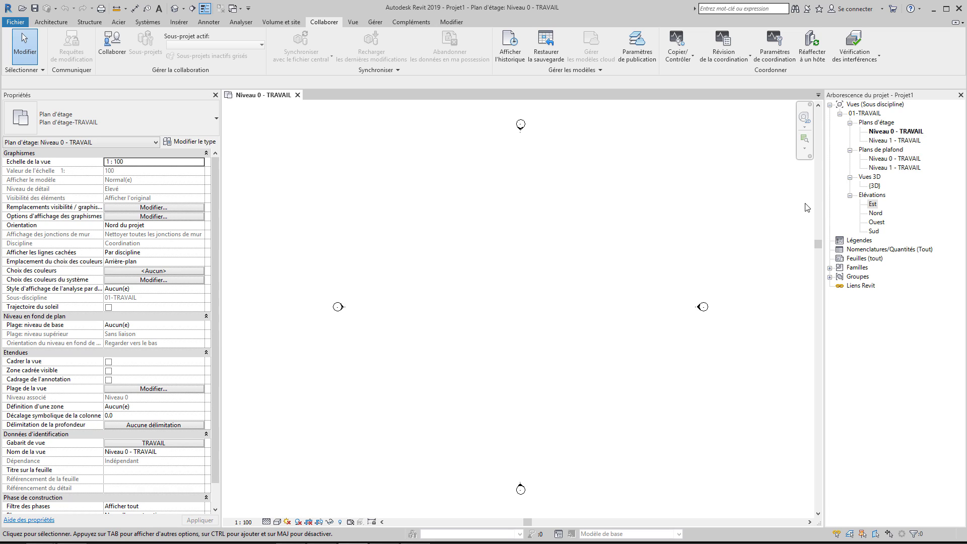
pyautogui.click(872, 204)
pyautogui.doubleClick(871, 204)
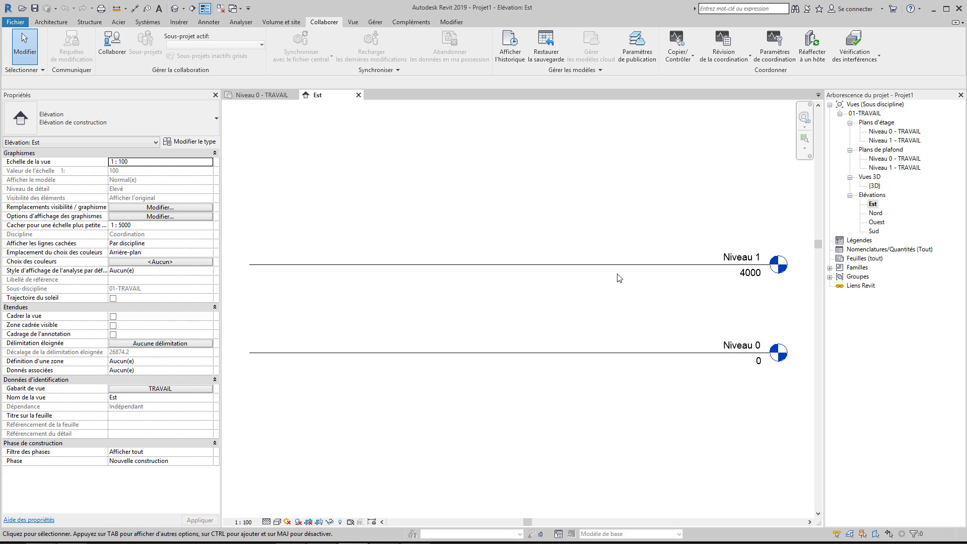
# Link the Revit model ARCHI FORMATION.rvt into the project with "Automatique - Origine à origine" positioning
pyautogui.press('ctrl')
pyautogui.click(179, 22)
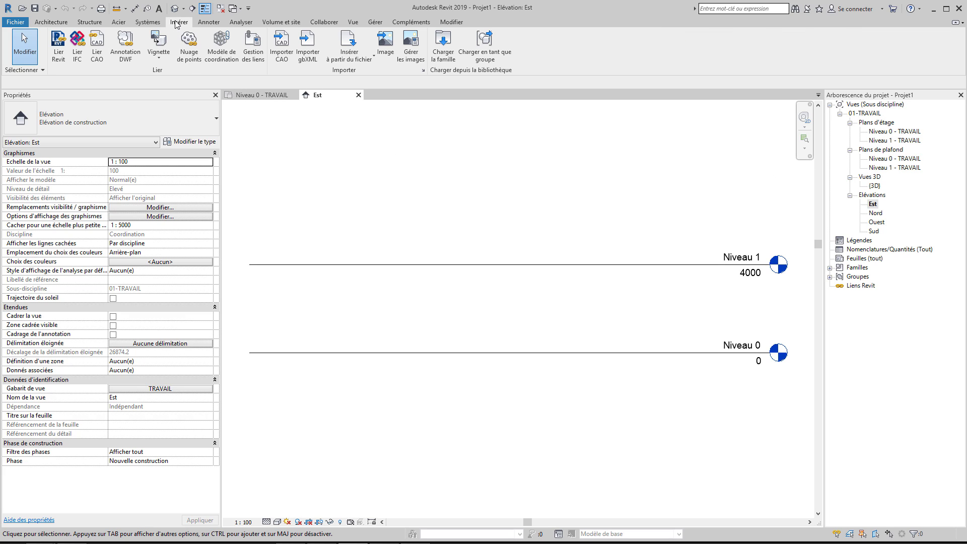
pyautogui.click(59, 48)
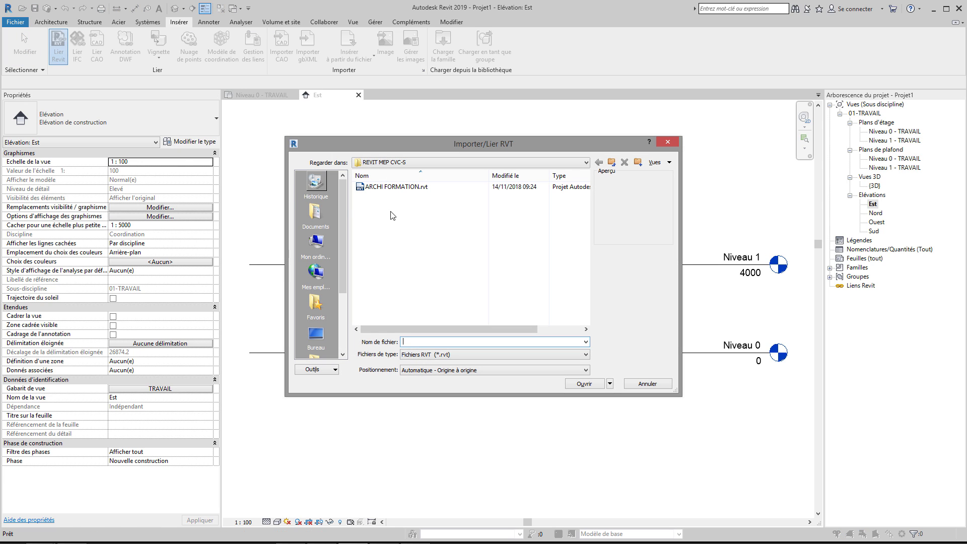
pyautogui.click(401, 188)
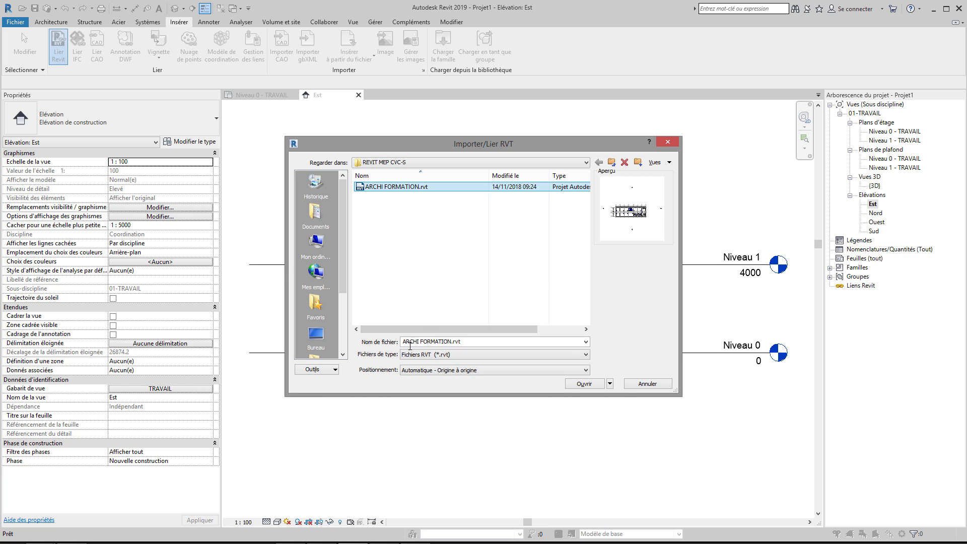
pyautogui.click(443, 371)
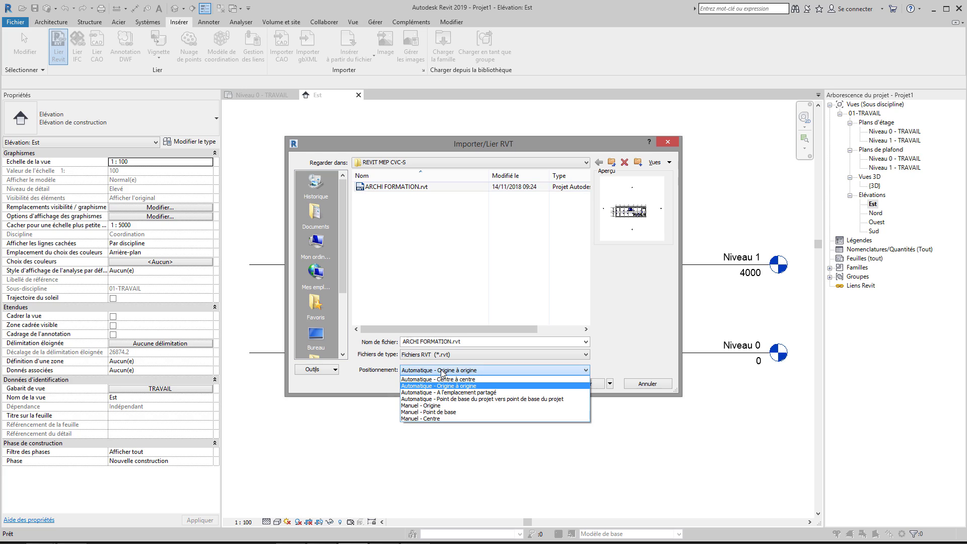
pyautogui.click(443, 386)
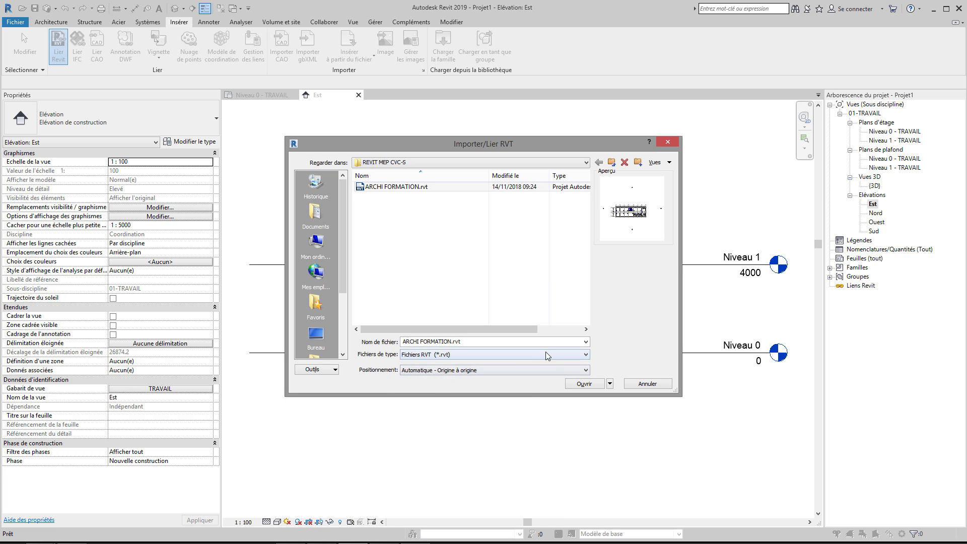
pyautogui.click(583, 384)
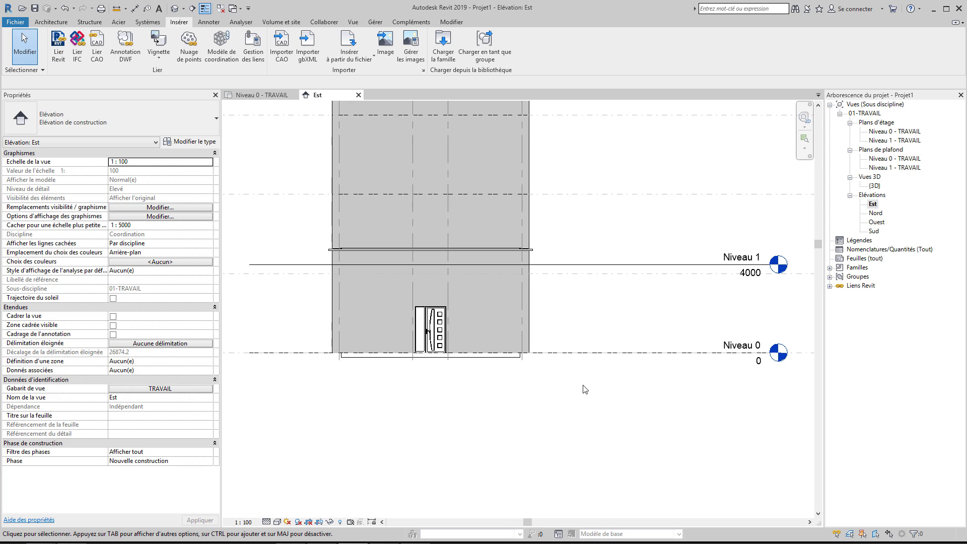
# Examine the linked building in the Est elevation and in the {3D} view
pyautogui.moveTo(594, 309); pyautogui.dragTo(633, 421, button='middle')
pyautogui.doubleClick(875, 186)
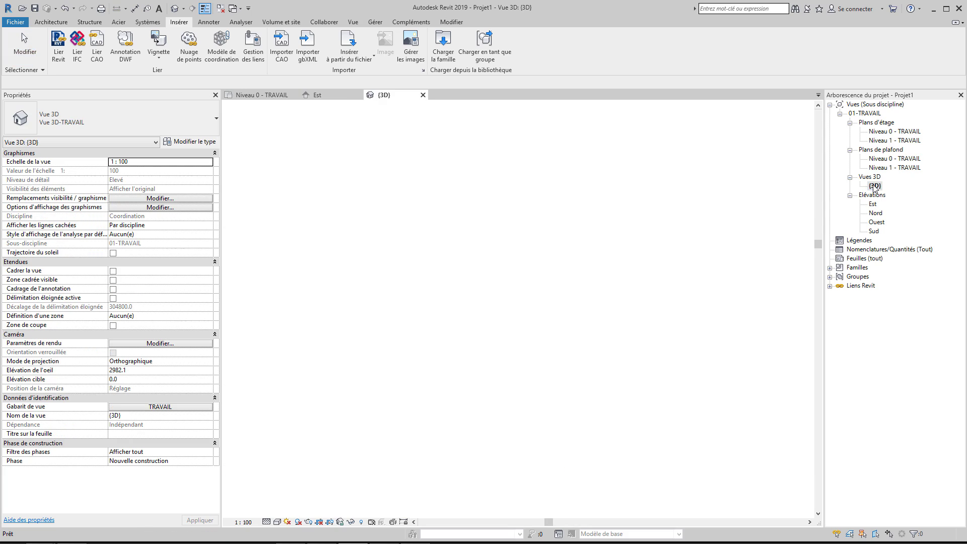
pyautogui.keyDown('shift'); pyautogui.moveTo(562, 361); pyautogui.dragTo(730, 358, button='middle'); pyautogui.keyUp('shift')
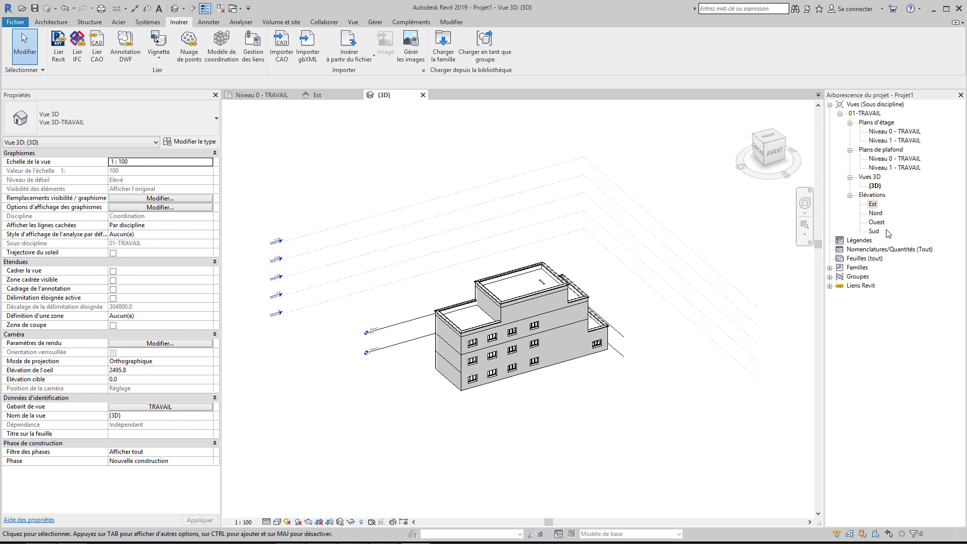
# Open the Nord elevation and compare the project levels with the linked model's levels beside the building
pyautogui.doubleClick(876, 213)
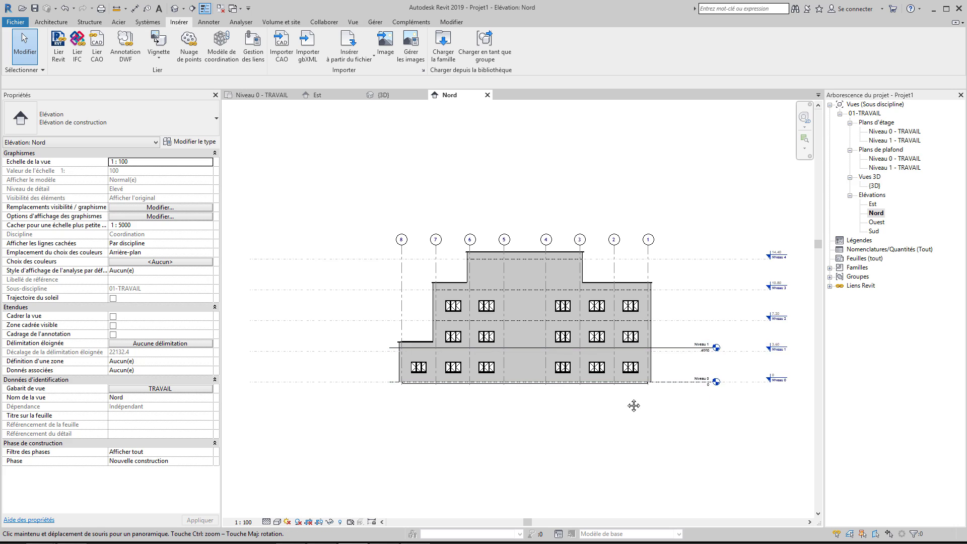
pyautogui.scroll(2, 669, 345)
pyautogui.scroll(1, 669, 353)
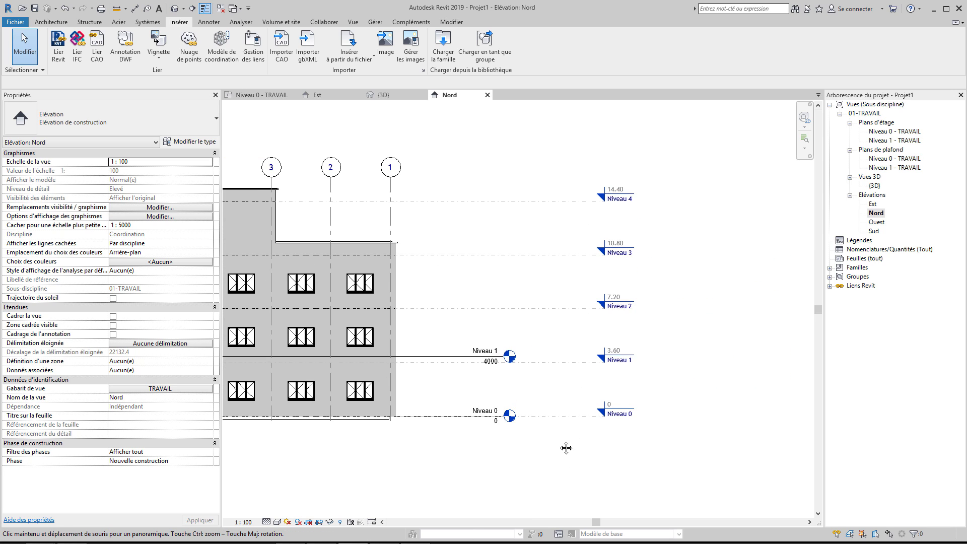
pyautogui.scroll(1, 594, 418)
pyautogui.scroll(1, 597, 378)
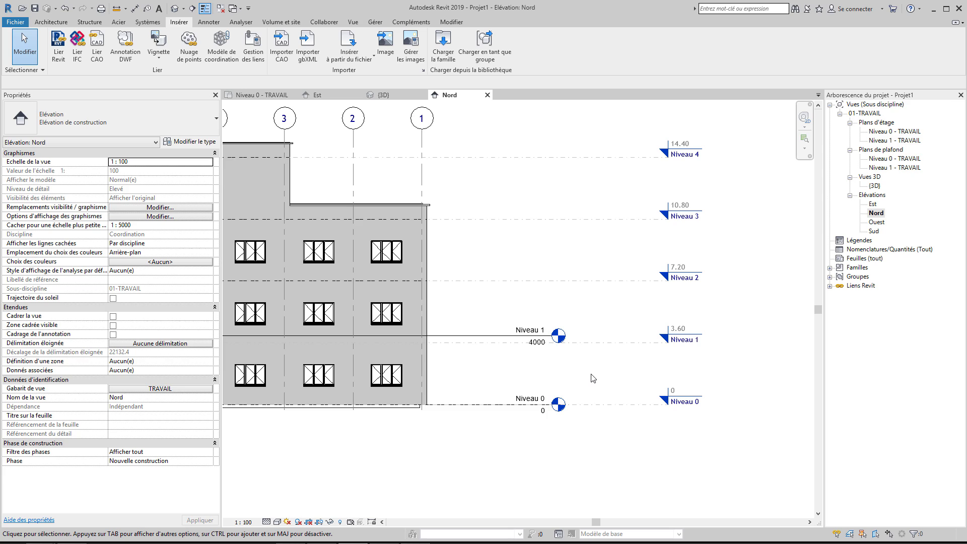
pyautogui.moveTo(602, 381); pyautogui.dragTo(629, 377, button='middle')
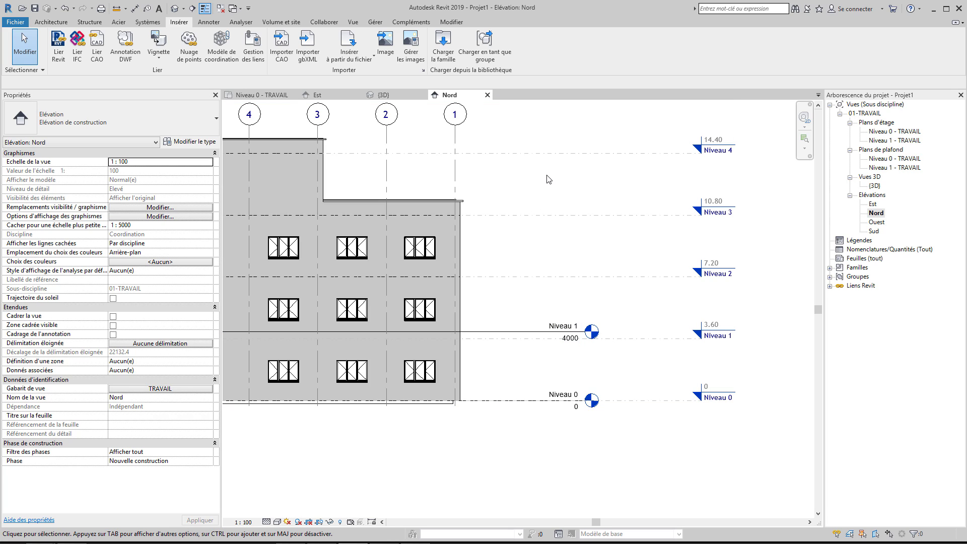
# Align the project's Niveau 1 line with the linked model's Niveau 1 at 3.60
pyautogui.click(451, 22)
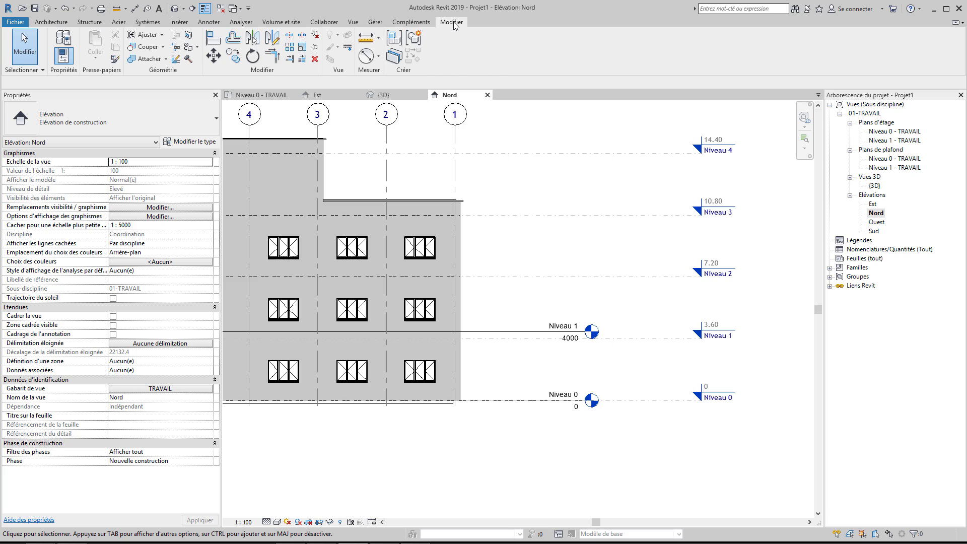
pyautogui.click(213, 41)
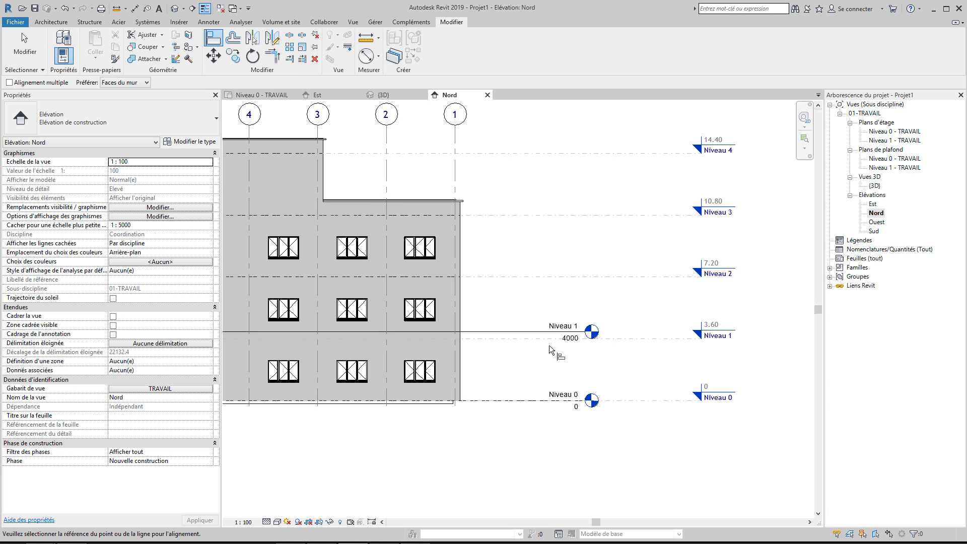
pyautogui.click(631, 339)
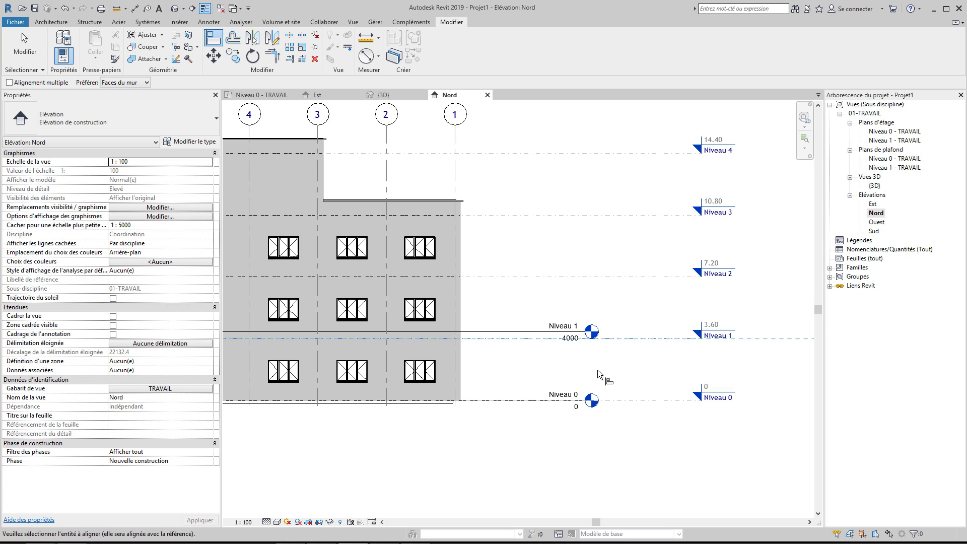
pyautogui.click(509, 332)
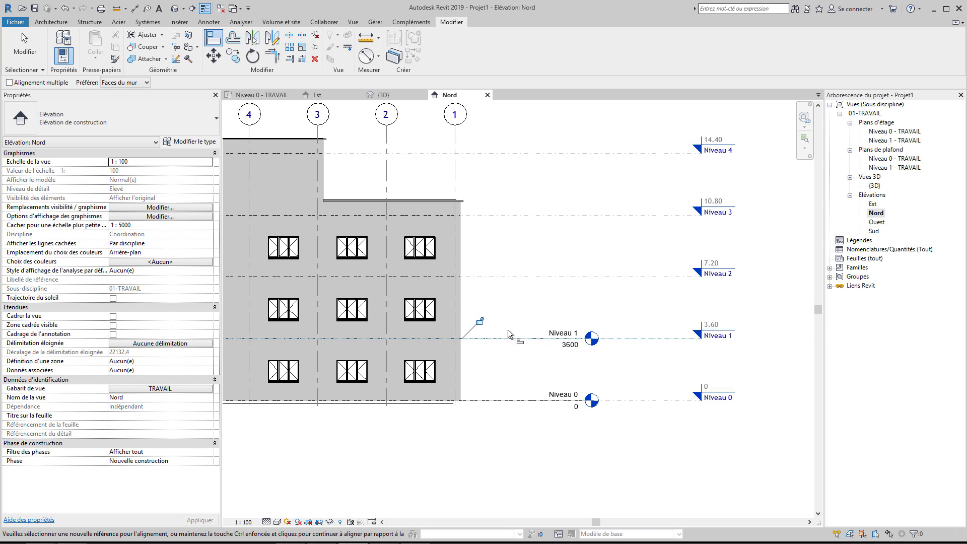
pyautogui.press('Escape')
pyautogui.press('Escape')
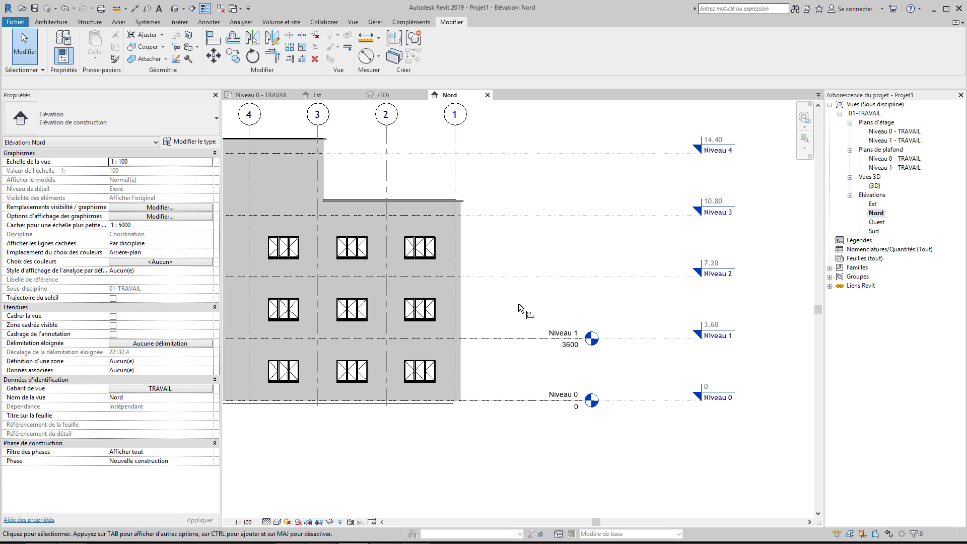
# Start Copy/Monitor (Copier/Contrôler) on the linked ARCHI FORMATION model
pyautogui.moveTo(511, 250); pyautogui.dragTo(609, 320, button='middle')
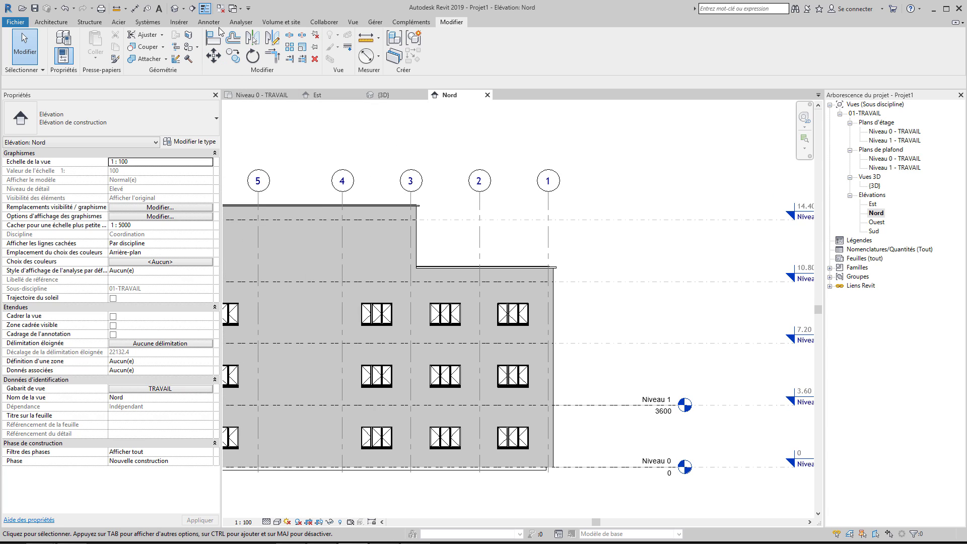
pyautogui.click(324, 23)
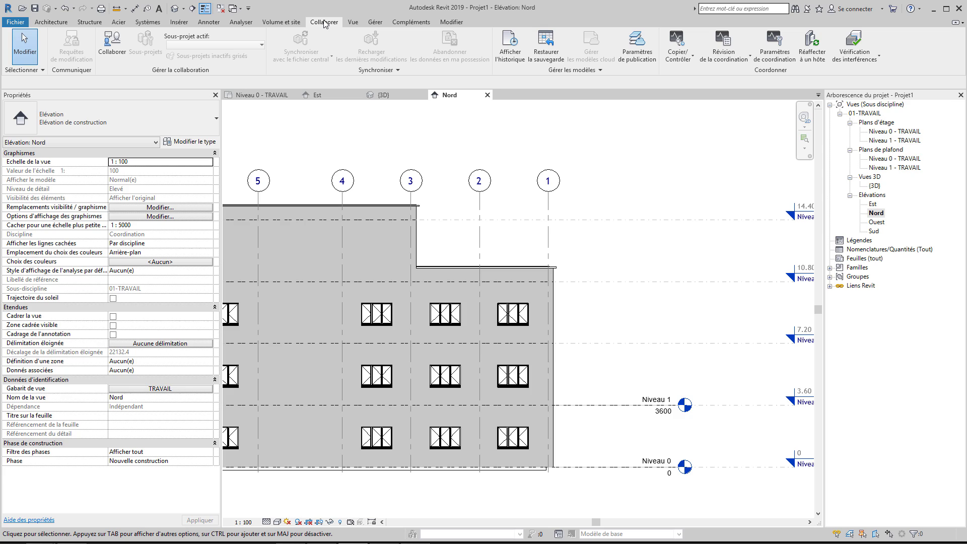
pyautogui.click(682, 55)
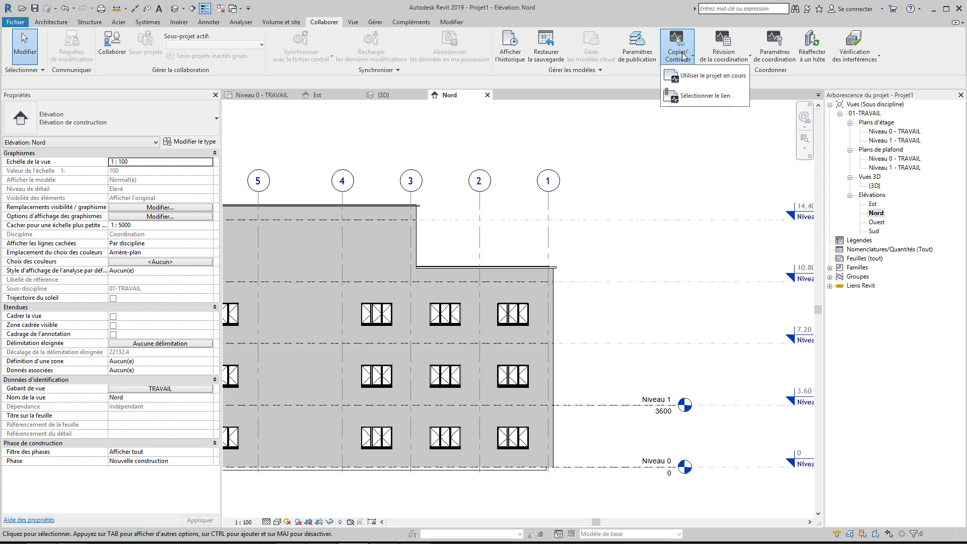
pyautogui.click(691, 96)
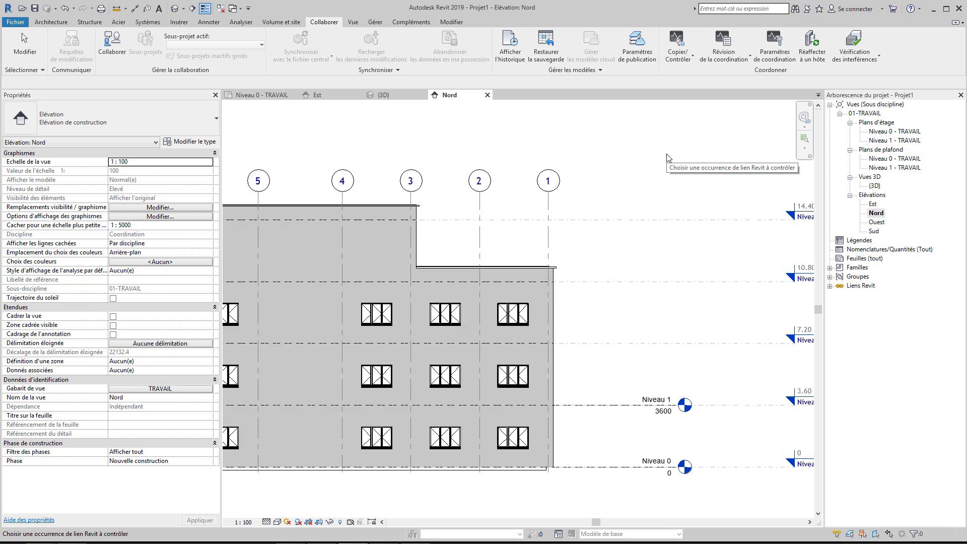
pyautogui.click(550, 204)
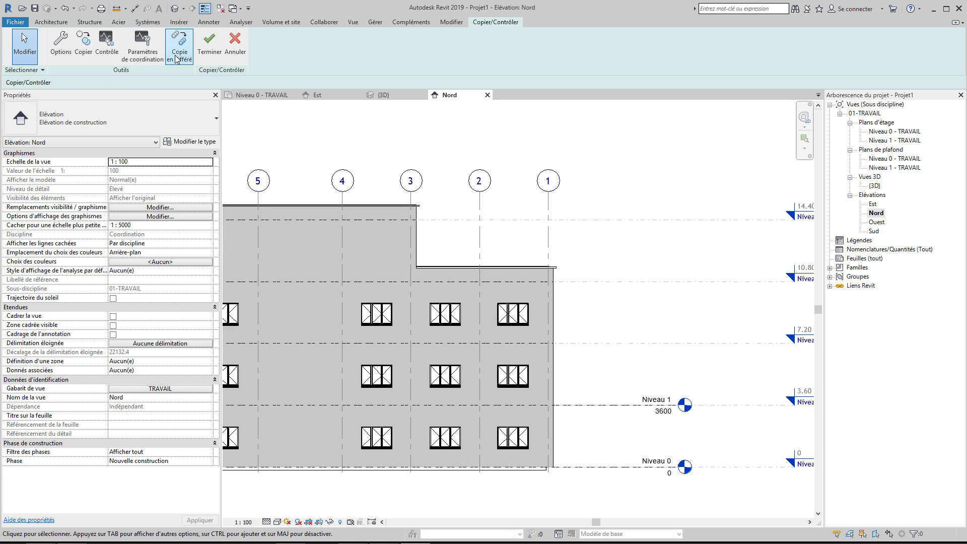
# Copy the linked Niveau 4, Niveau 3 and Niveau 2 lines into the project as a multiple selection and finish Copy/Monitor
pyautogui.click(84, 53)
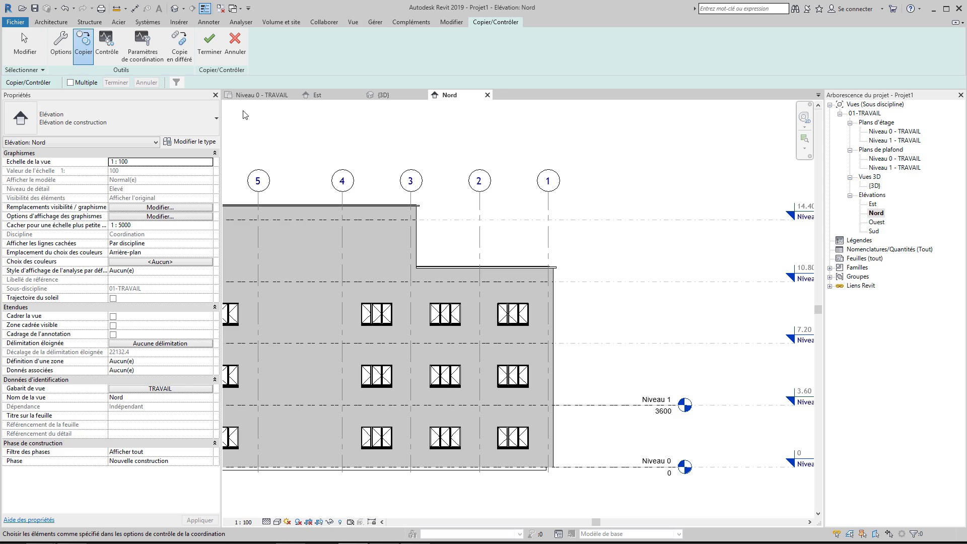
pyautogui.click(70, 83)
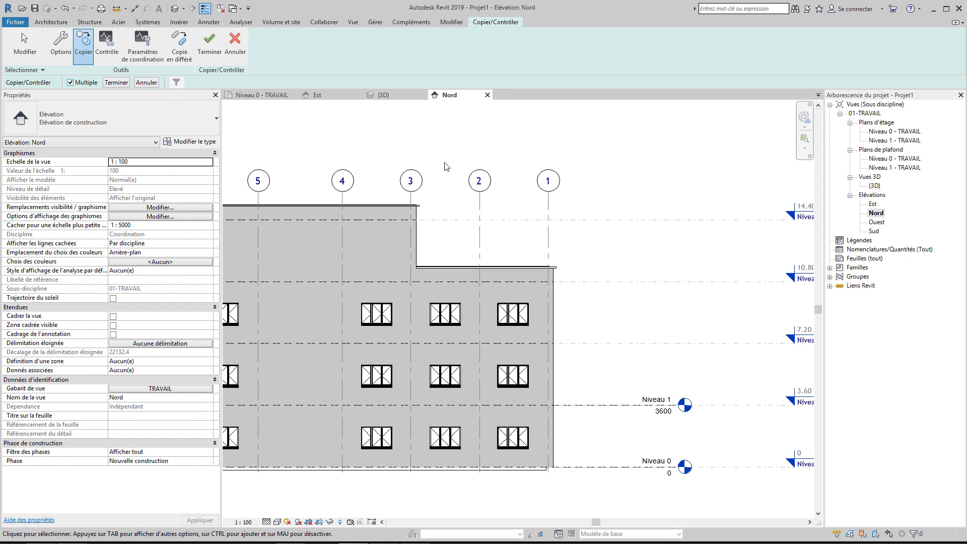
pyautogui.click(613, 221)
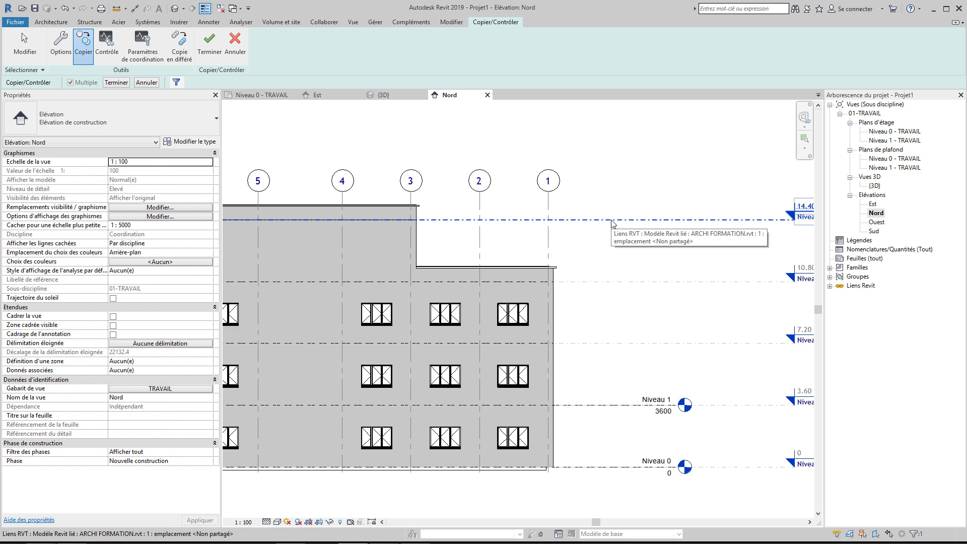
pyautogui.click(615, 281)
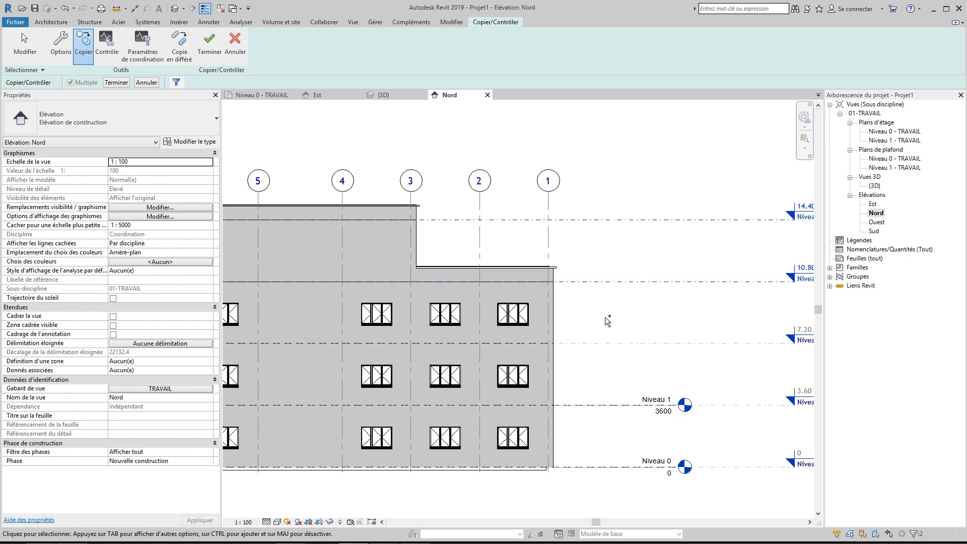
pyautogui.click(612, 345)
pyautogui.click(120, 83)
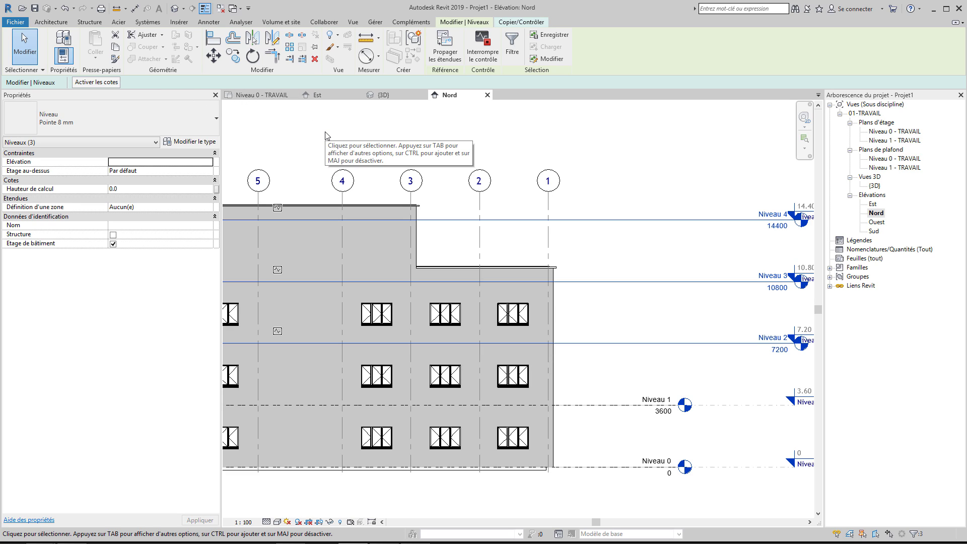
pyautogui.click(522, 22)
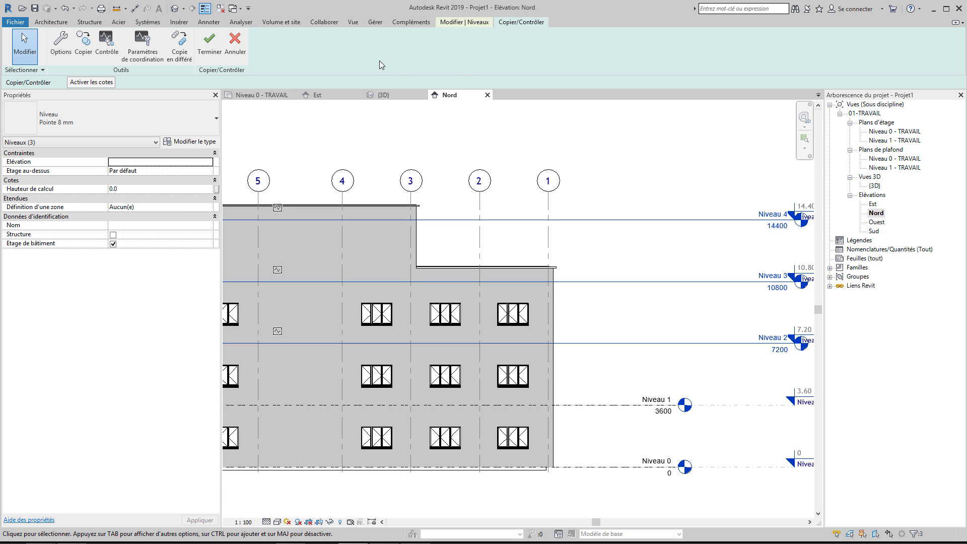
pyautogui.click(211, 45)
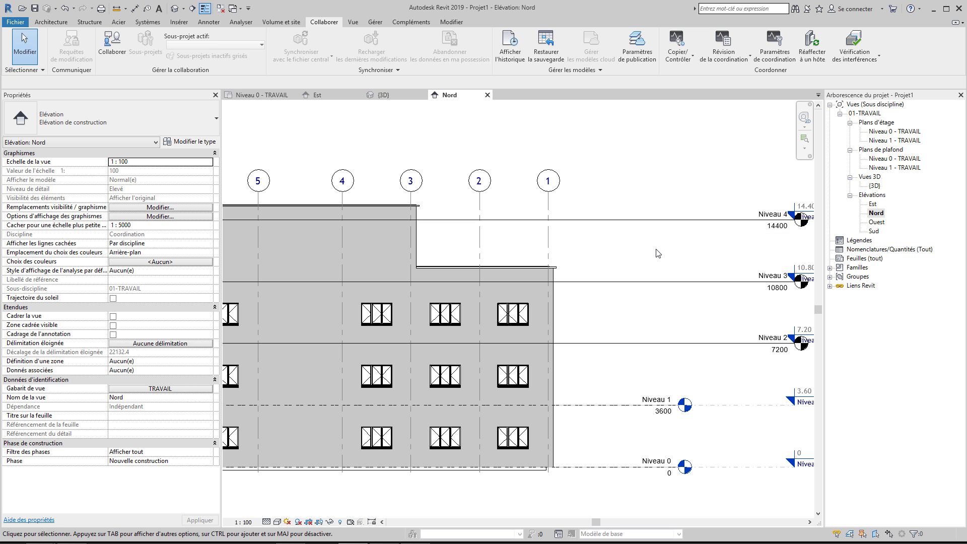
# Shorten the copied Niveau 2, 3 and 4 lines so their heads line up with those of Niveau 0 and Niveau 1
pyautogui.moveTo(657, 252); pyautogui.dragTo(546, 257, button='middle')
pyautogui.click(558, 229)
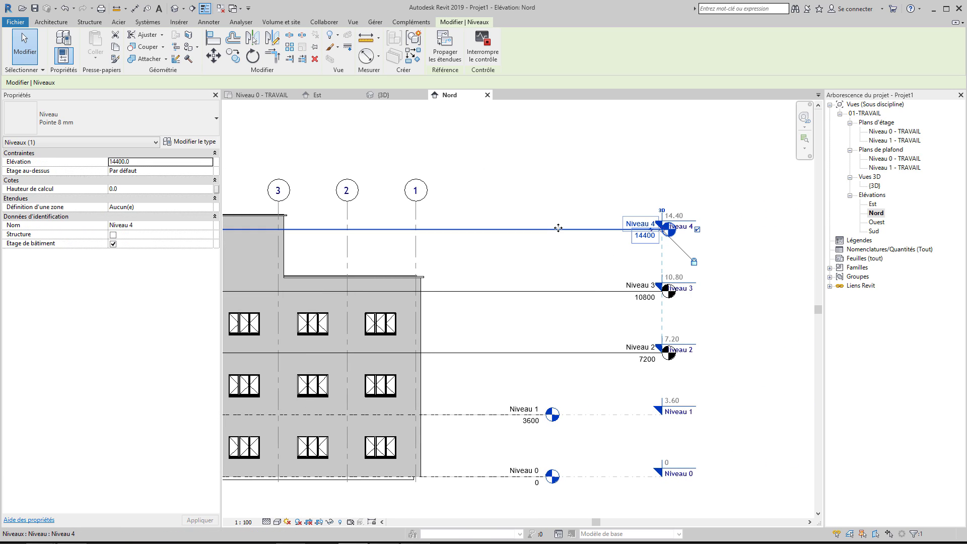
pyautogui.press('c')
pyautogui.press('s')
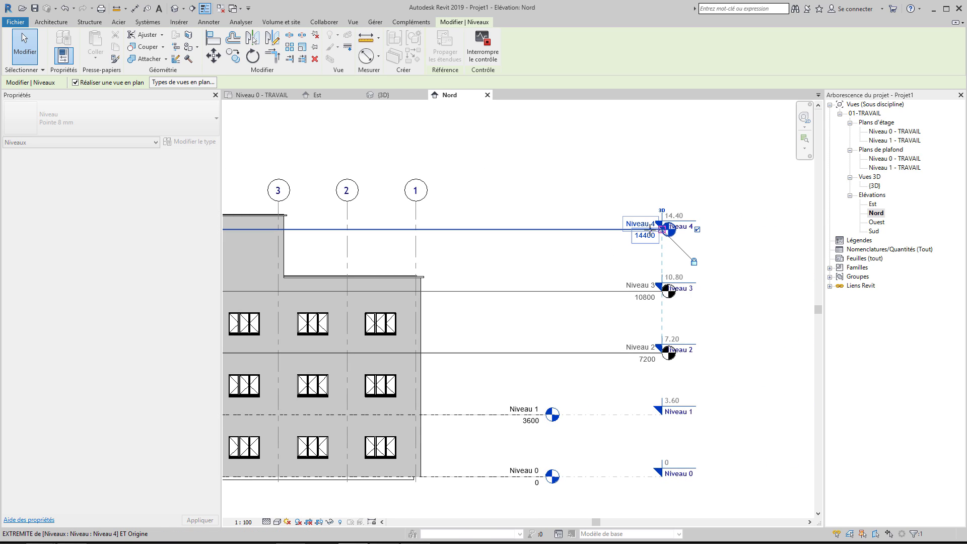
pyautogui.moveTo(551, 229); pyautogui.dragTo(545, 229)
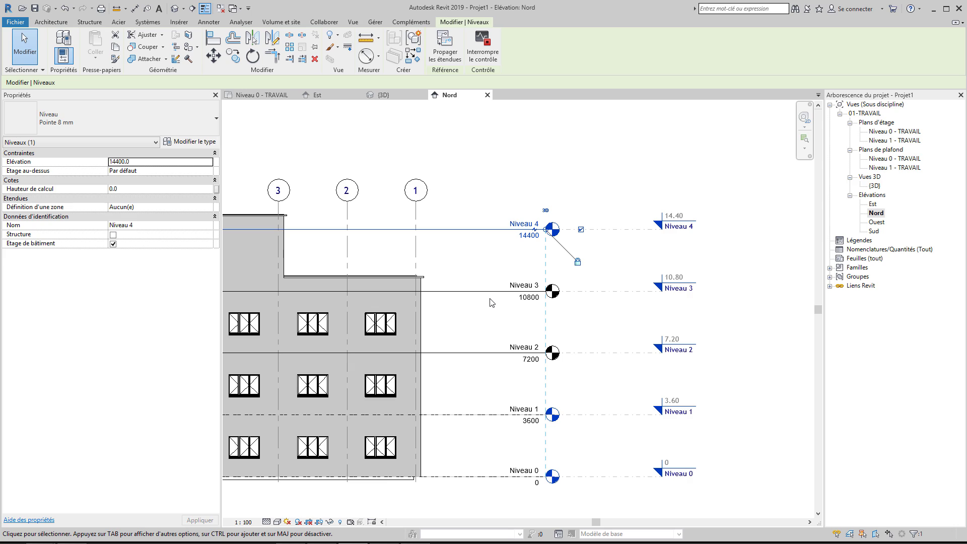
pyautogui.click(415, 322)
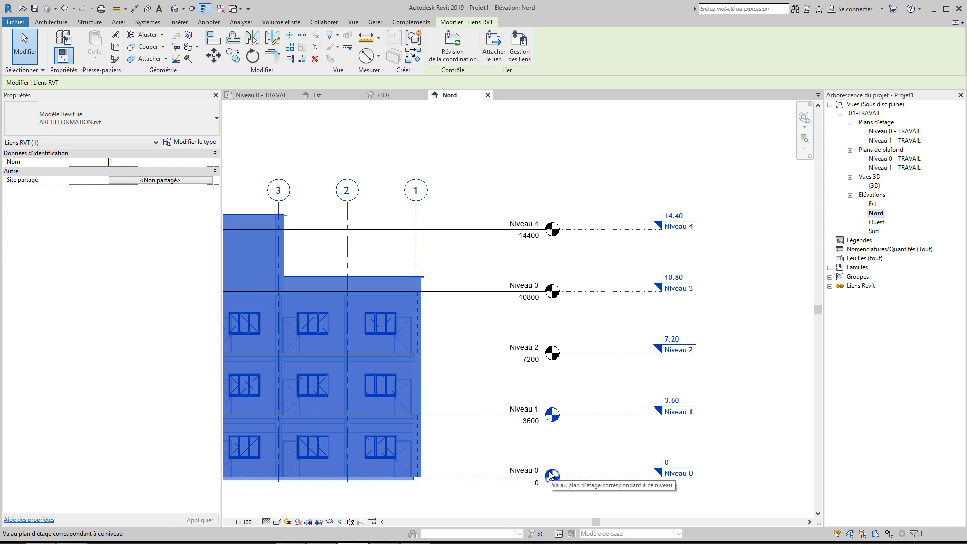
# Create floor plan views of type Plan d'étage-TRAVAIL for Niveau 2, Niveau 3 and Niveau 4
pyautogui.click(592, 385)
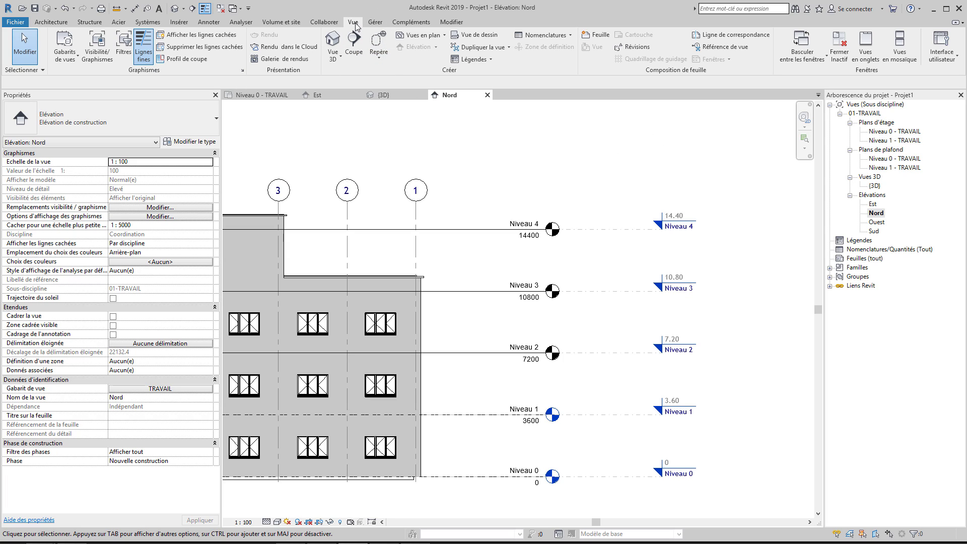
pyautogui.click(438, 36)
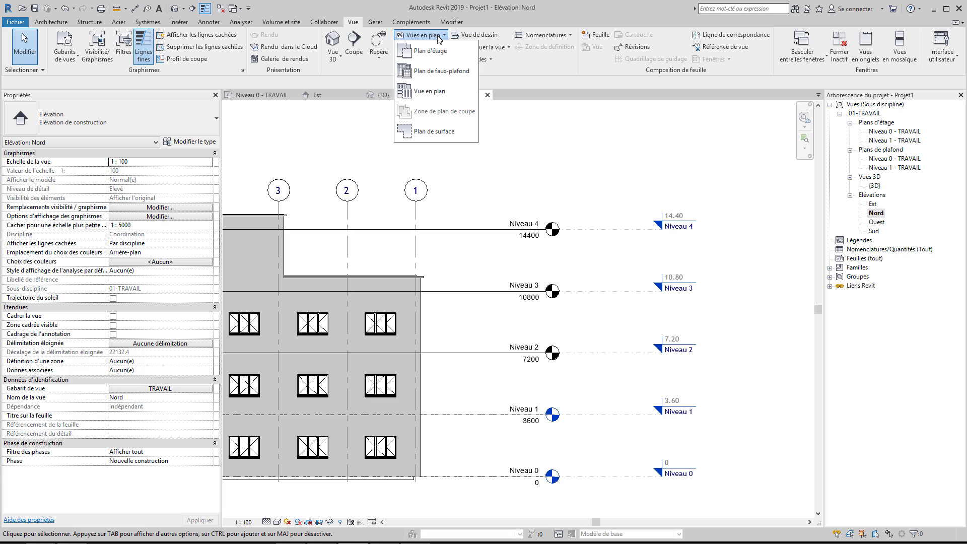
pyautogui.click(433, 52)
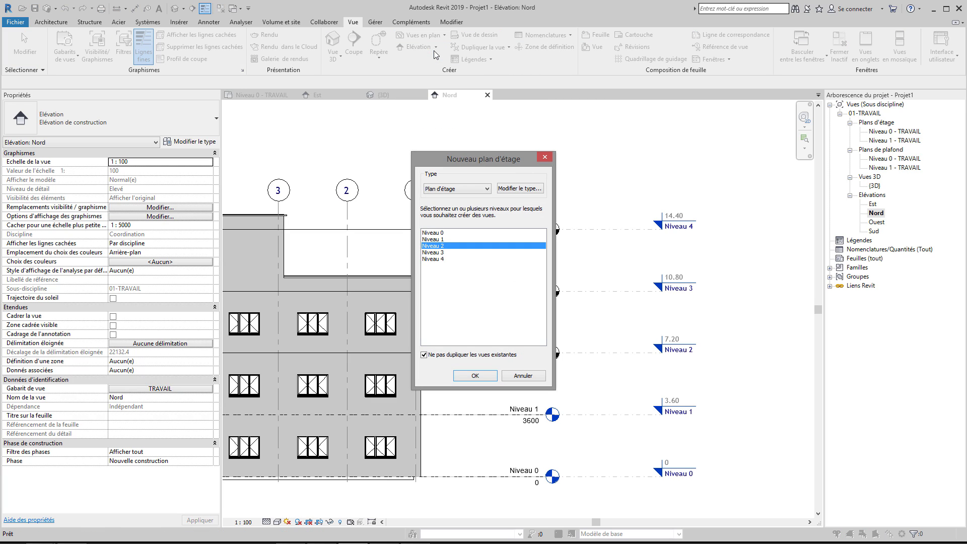
pyautogui.click(472, 189)
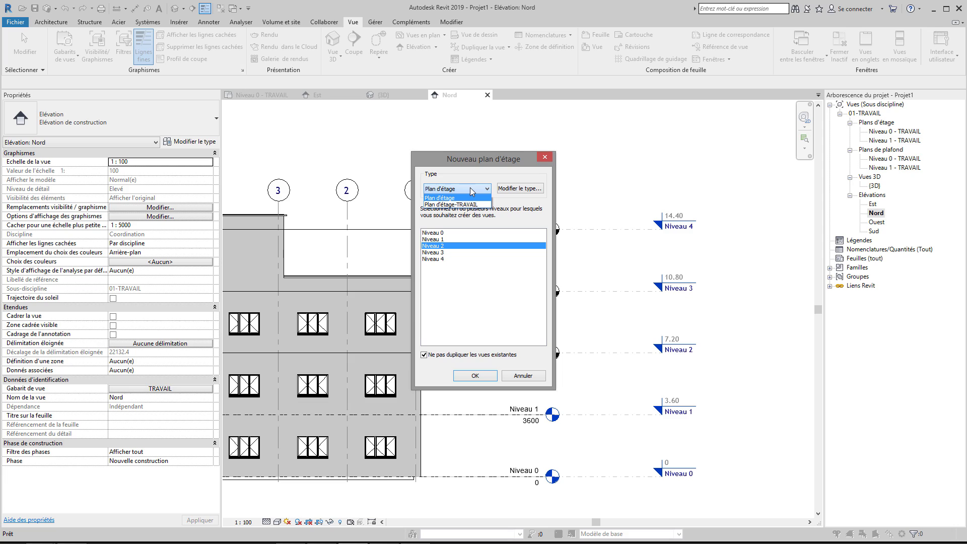
pyautogui.click(462, 205)
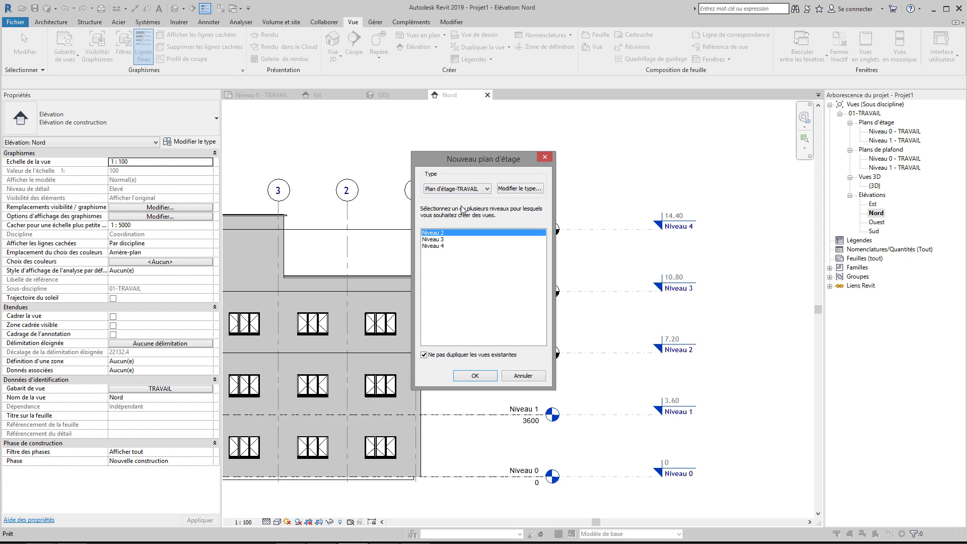
pyautogui.keyDown('shift'); pyautogui.click(440, 247); pyautogui.keyUp('shift')
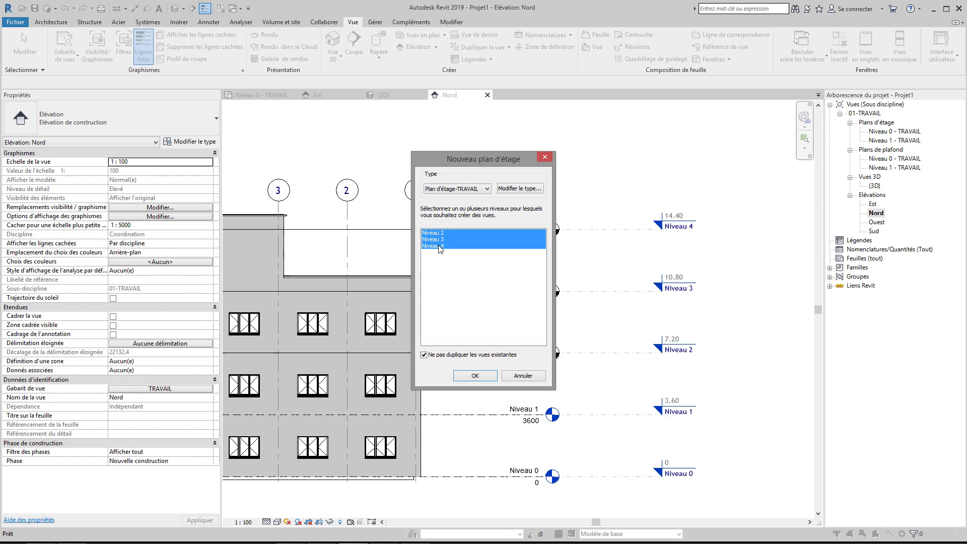
pyautogui.click(474, 375)
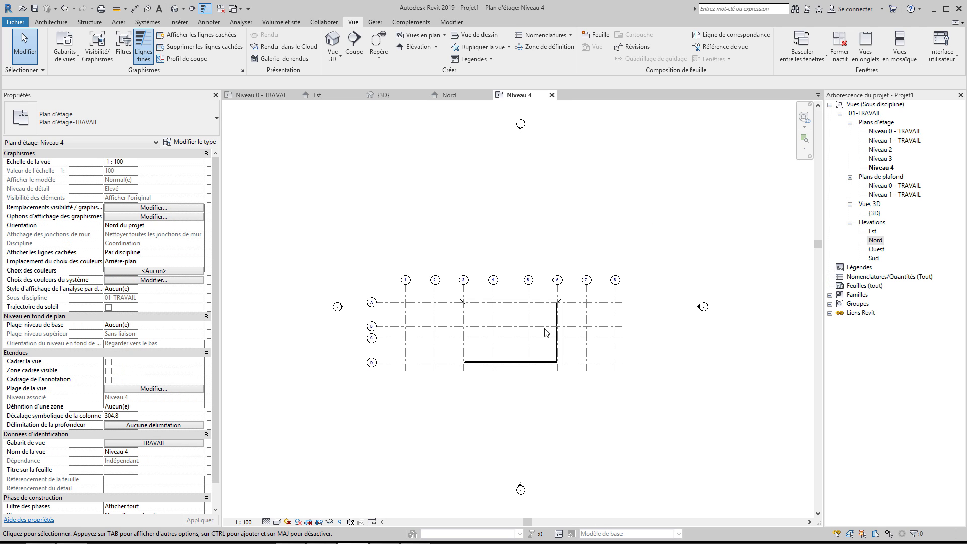
# Open the Niveau 2 floor plan and rename the view to Niveau 2 - TRAVAIL without renaming the corresponding level and views
pyautogui.doubleClick(885, 150)
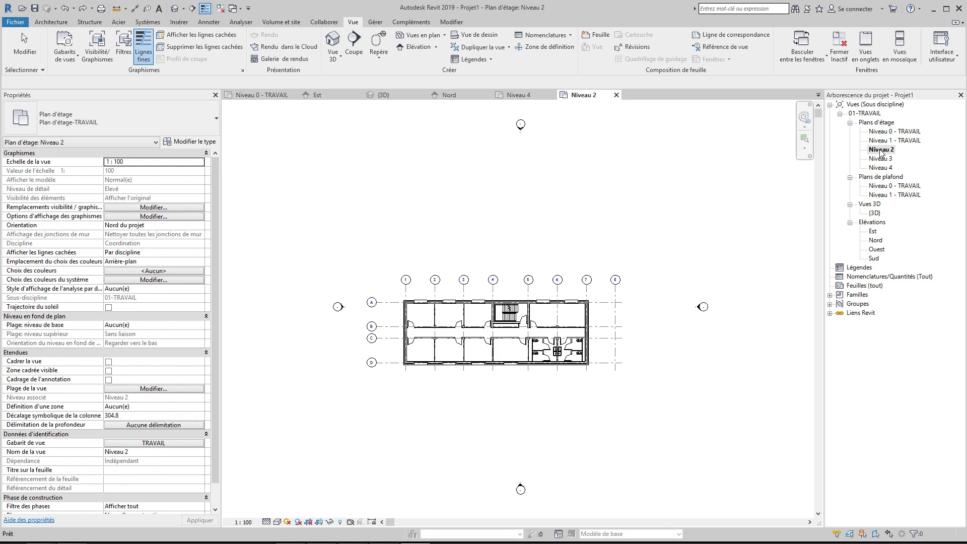
pyautogui.rightClick(879, 149)
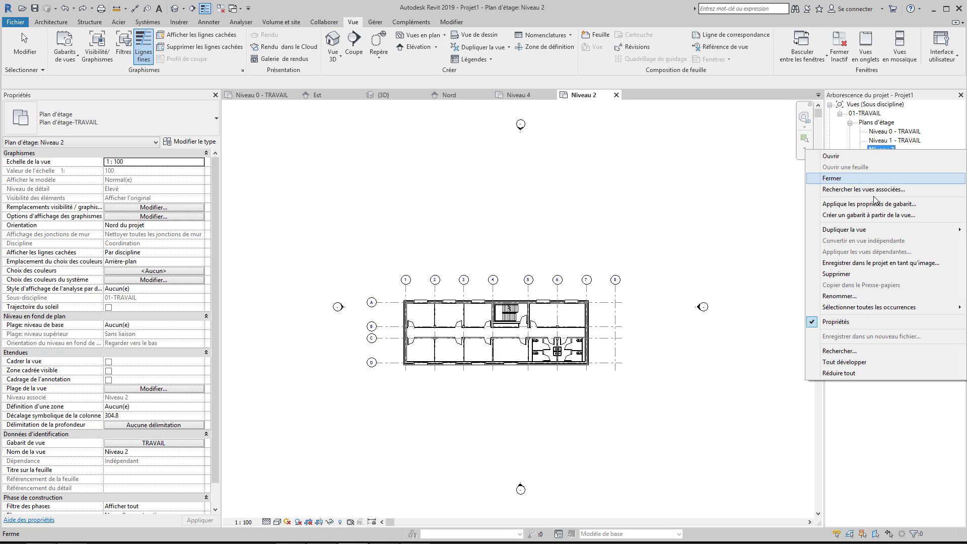
pyautogui.click(840, 296)
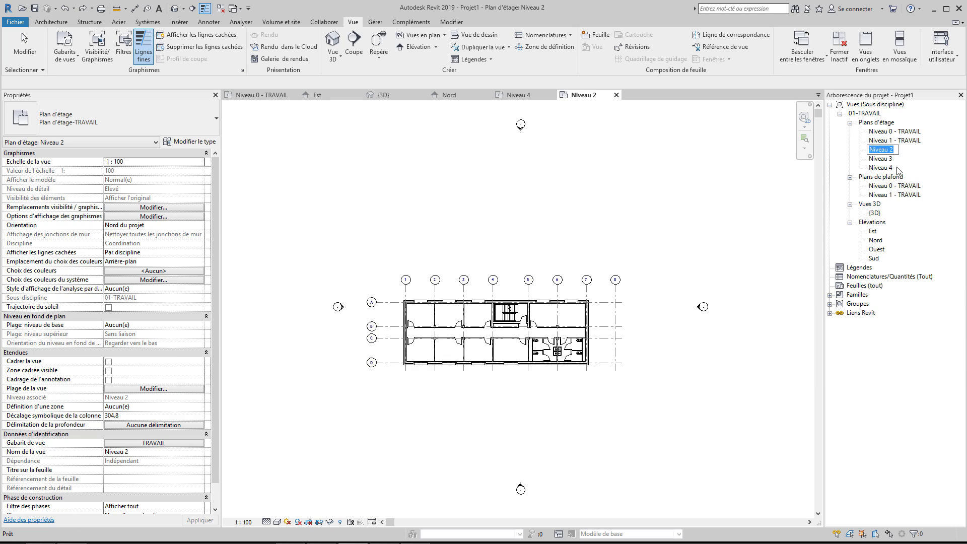
pyautogui.click(896, 149)
pyautogui.write('- TRAVAIL')
pyautogui.press('Return')
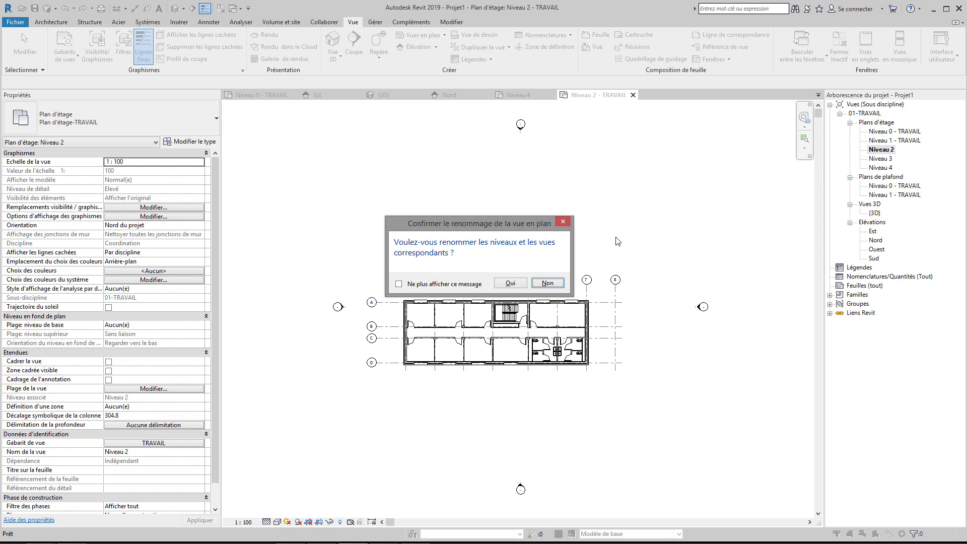
pyautogui.click(549, 284)
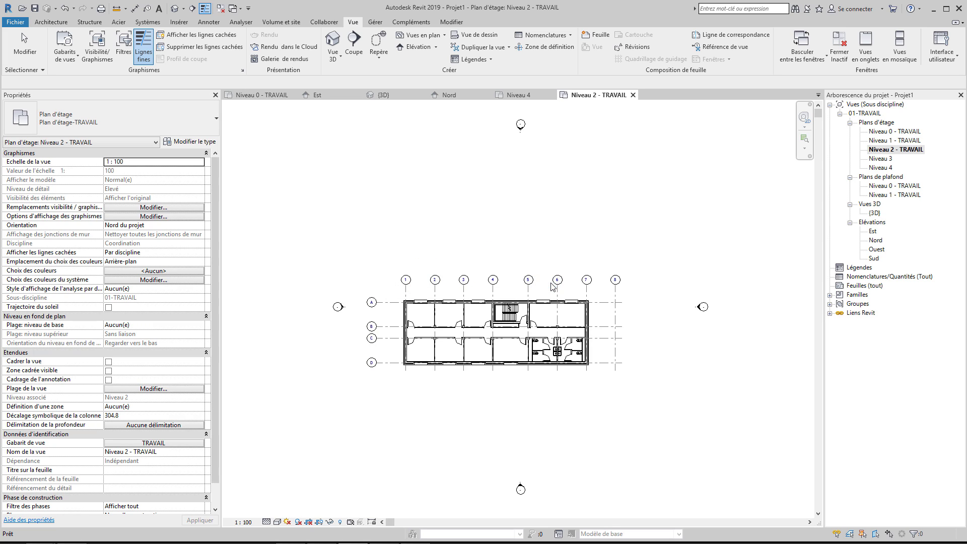